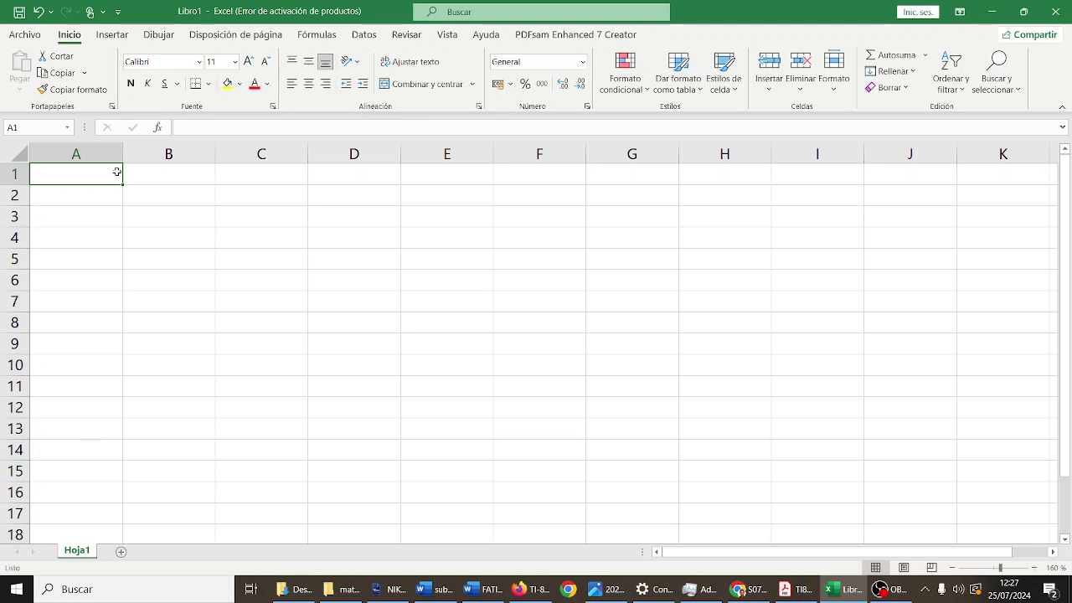
# - Enter the column headers X in cell A1 and A in cell B1
pyautogui.write('X')
pyautogui.press('Tab')
pyautogui.write('A')
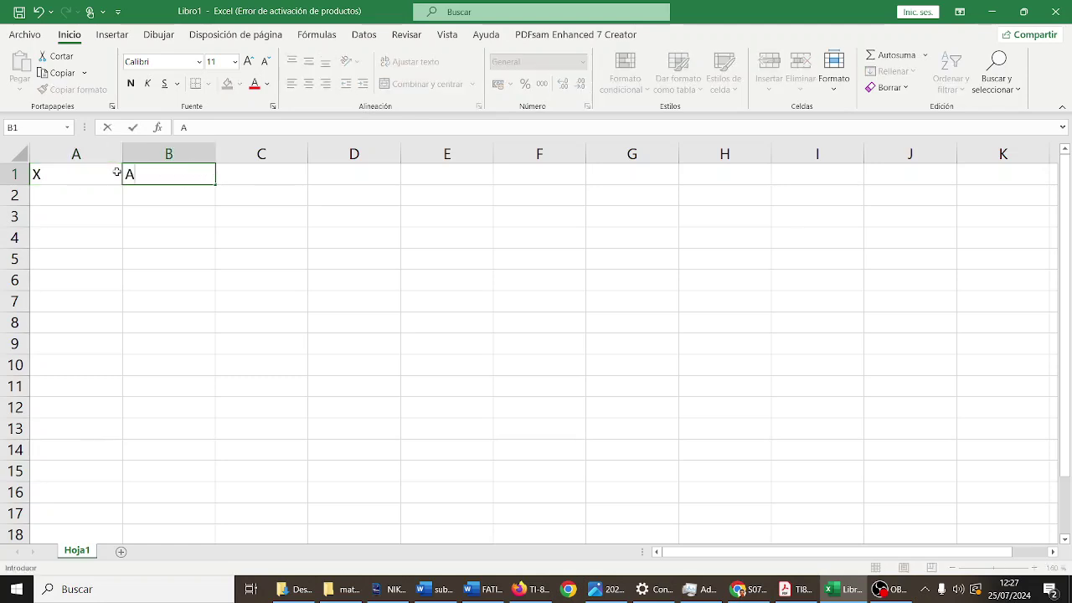
pyautogui.press('Return')
# - Fill the X column with 21, 21,9, 21, 20,3 and 20,8 in cells A2 to A6
pyautogui.write('21')
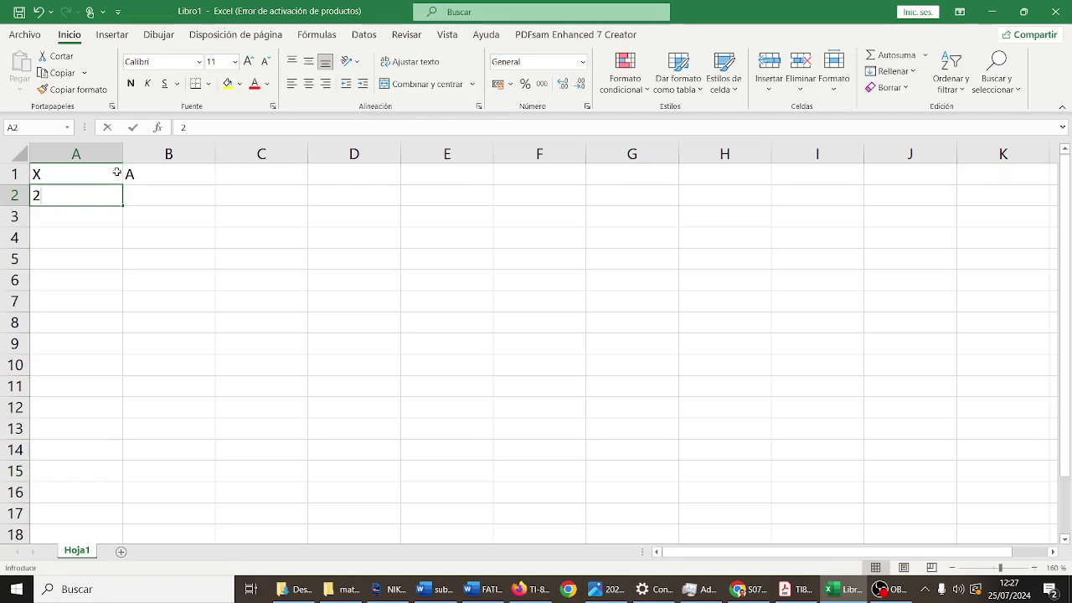
pyautogui.press('Return')
pyautogui.write('21,9')
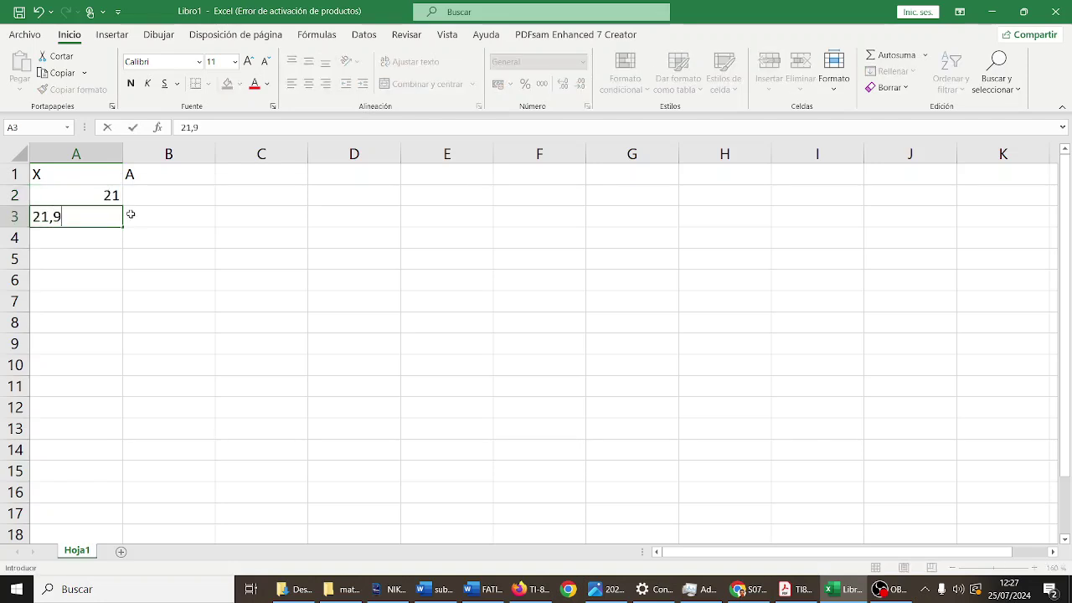
pyautogui.press('Return')
pyautogui.write('21')
pyautogui.press('Return')
pyautogui.write('20,3')
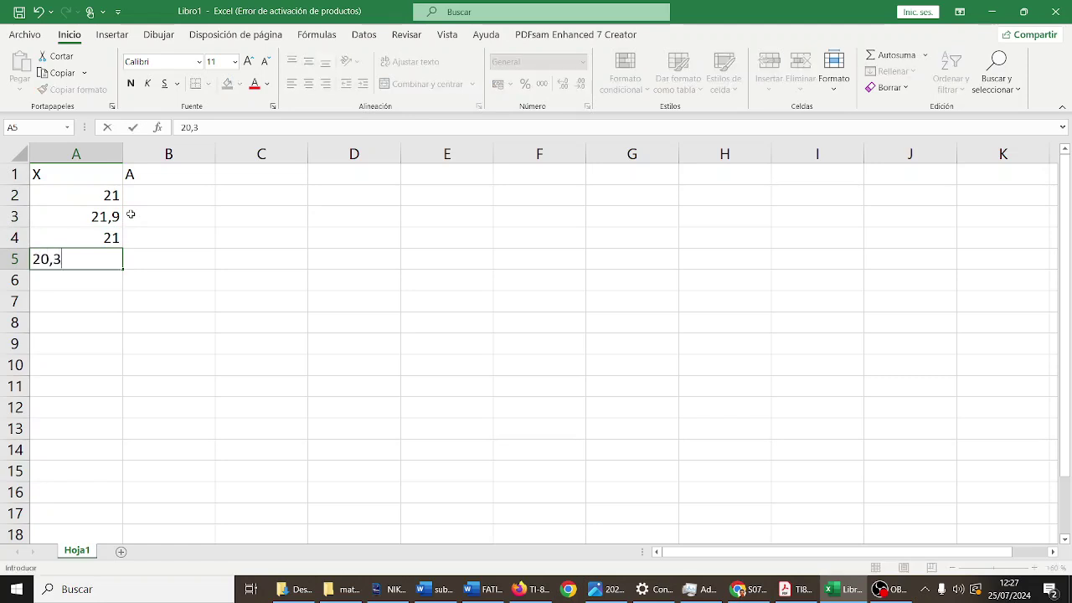
pyautogui.press('Return')
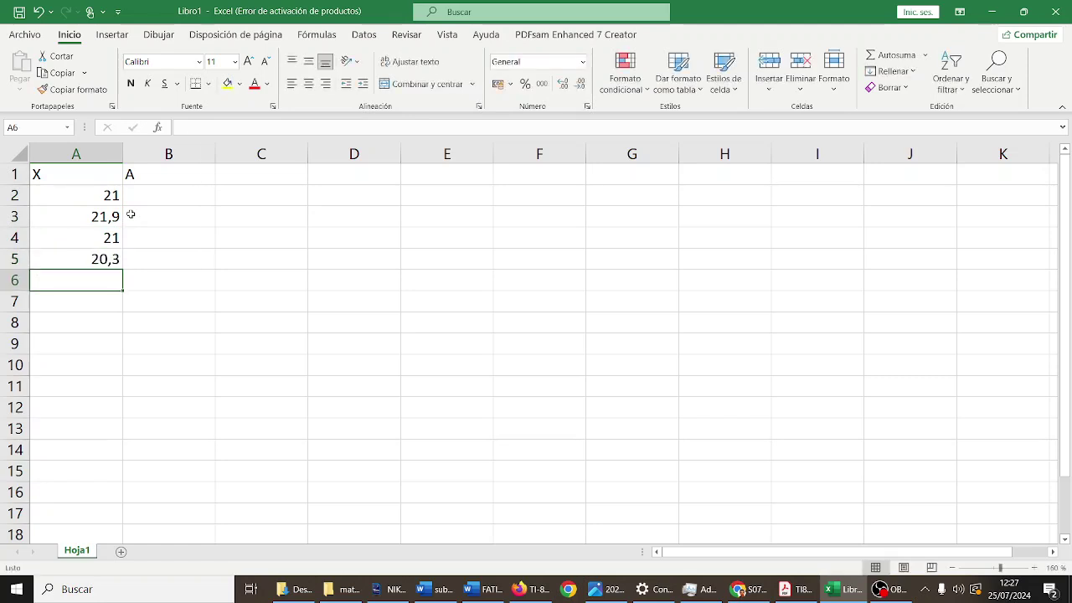
pyautogui.write('20,8')
# - Replace the header in cell B1 with Y
pyautogui.press('Up')
pyautogui.press('Up')
pyautogui.press('Up')
pyautogui.press('Up')
pyautogui.press('Up')
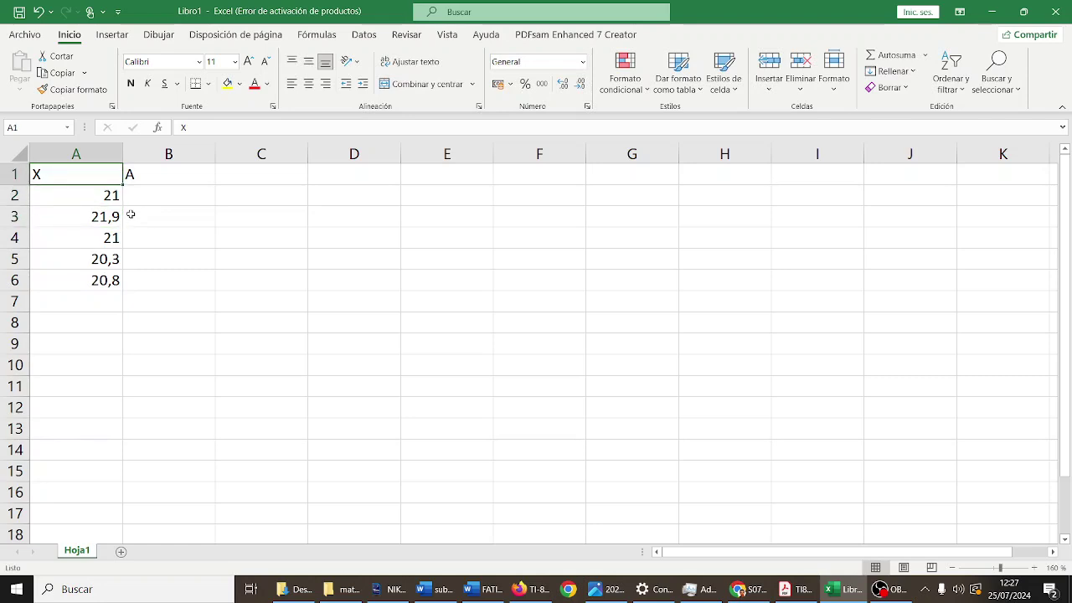
pyautogui.press('Right')
pyautogui.write('Y')
pyautogui.press('Right')
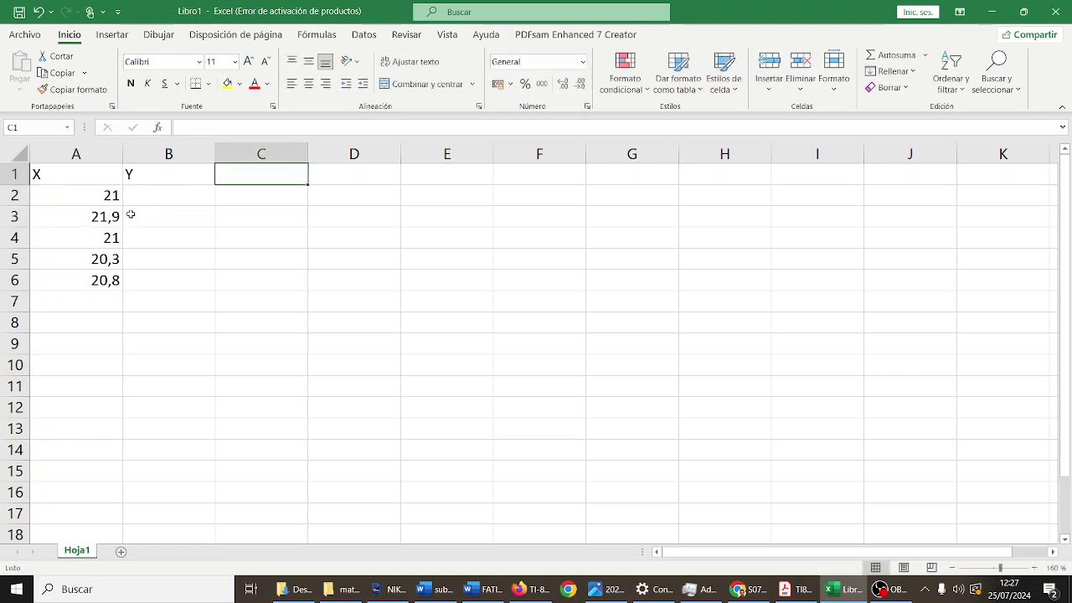
# - Fill the Y column with 178,3, 185, 177,1, 169 and 174,6 in cells B2 to B6
pyautogui.press('Left')
pyautogui.press('Down')
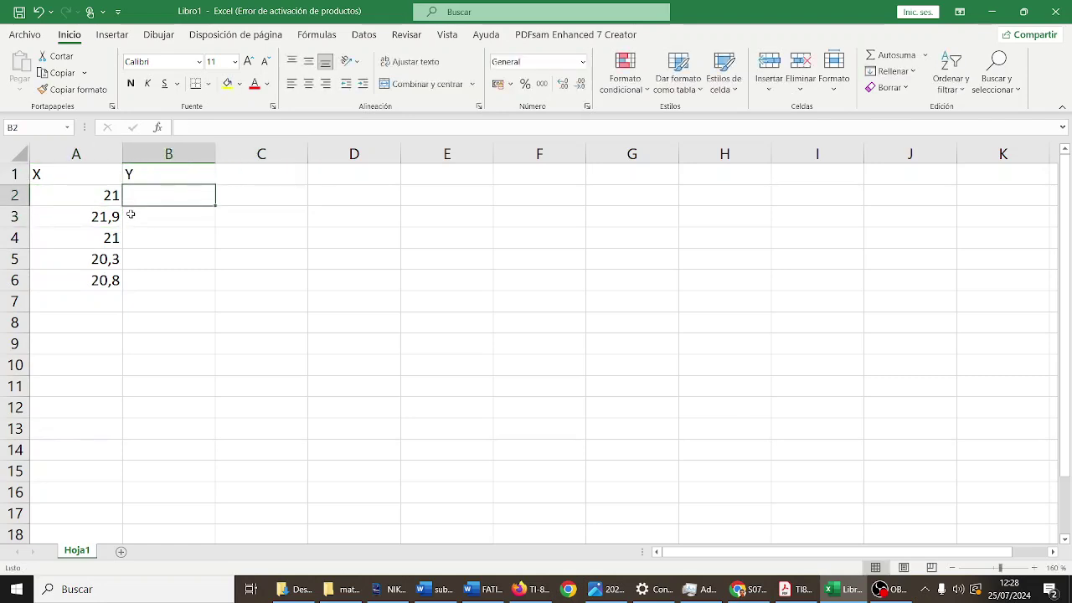
pyautogui.write('1783,')
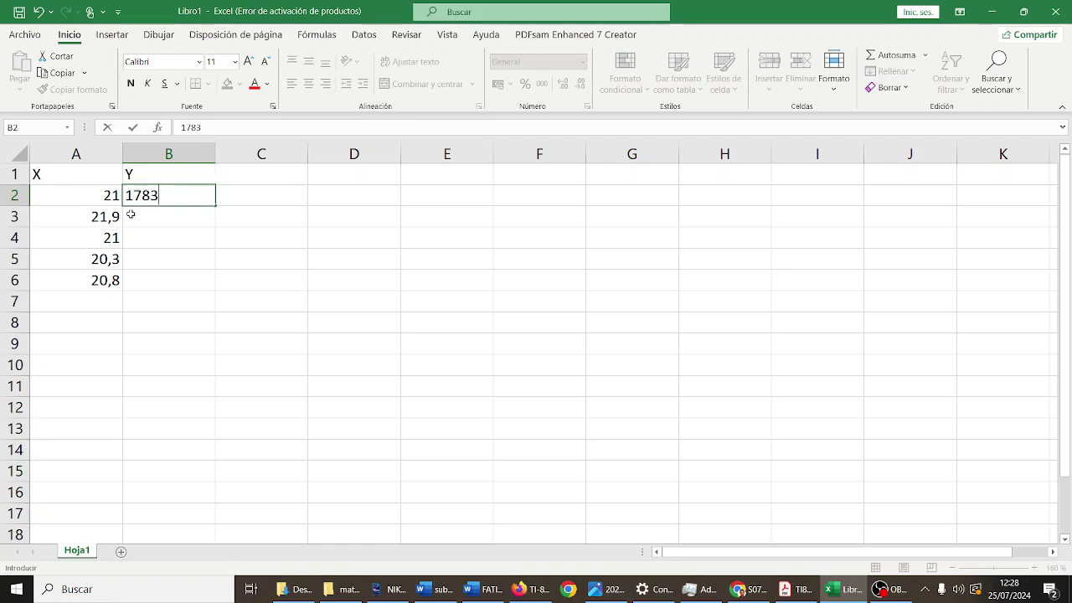
pyautogui.press('BackSpace')
pyautogui.press('BackSpace')
pyautogui.press('BackSpace')
pyautogui.write('8,3')
pyautogui.press('Return')
pyautogui.write('185')
pyautogui.press('Return')
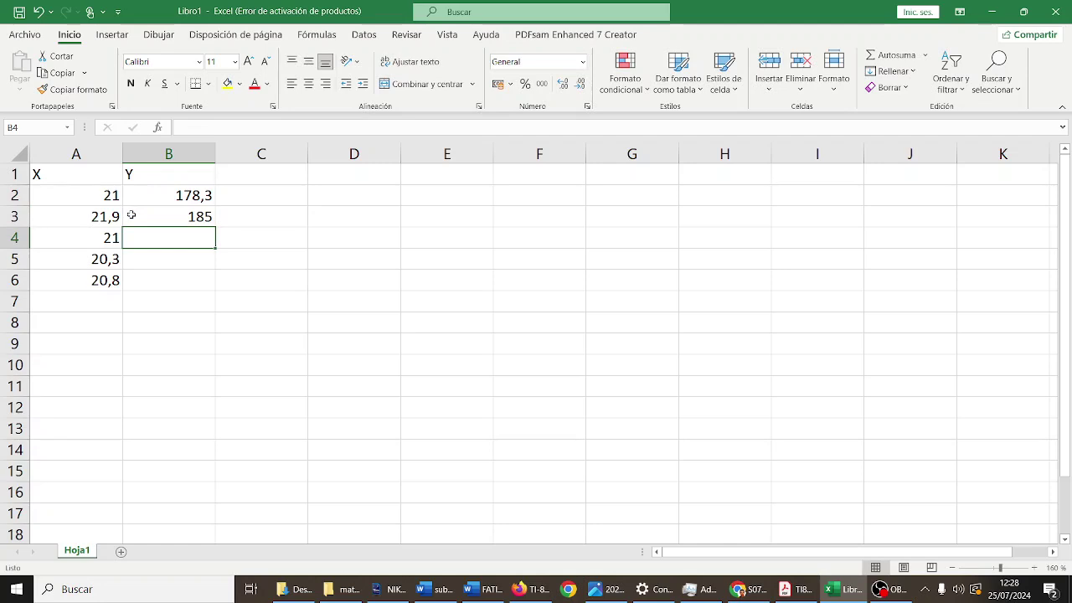
pyautogui.write('177,1')
pyautogui.press('Return')
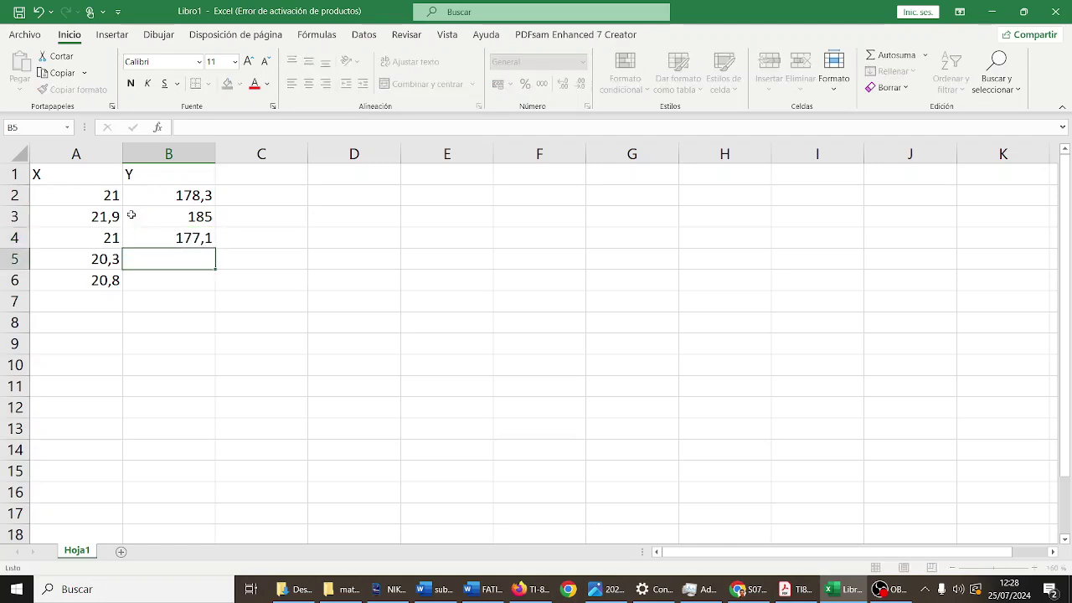
pyautogui.write('169')
pyautogui.press('Return')
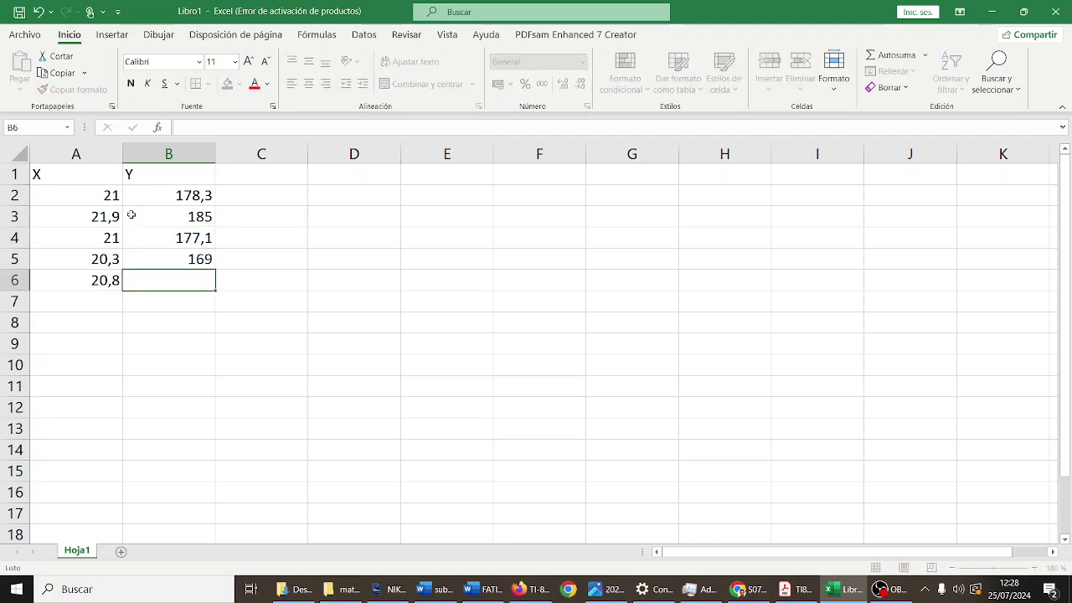
pyautogui.write('174,6')
pyautogui.press('Return')
pyautogui.press('Return')
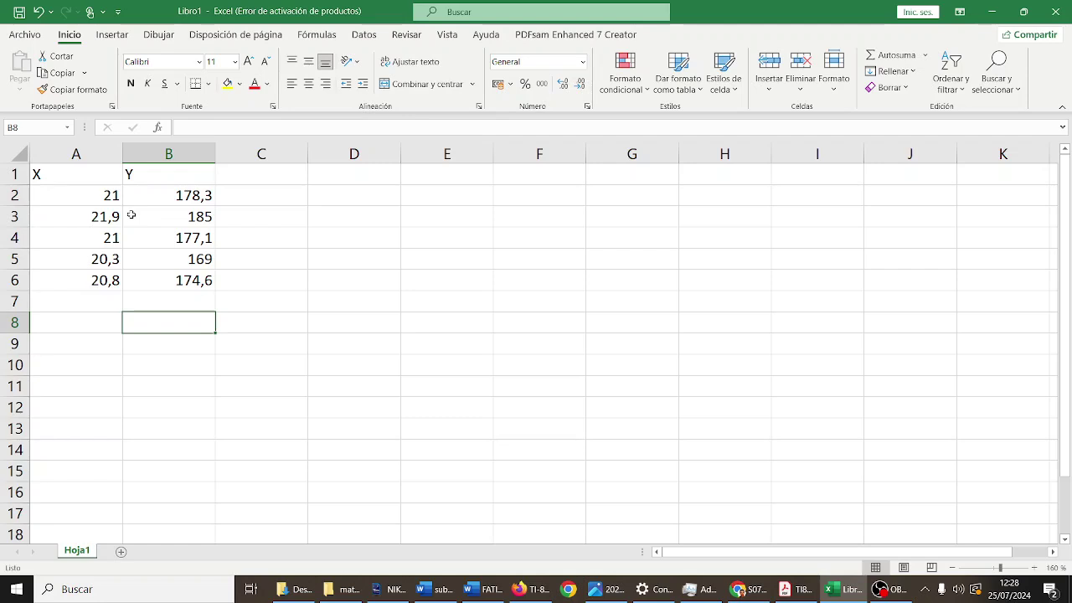
# - Enter the reference values -1, 0 and 1 in cells E3, F3 and G3
pyautogui.click(454, 214)
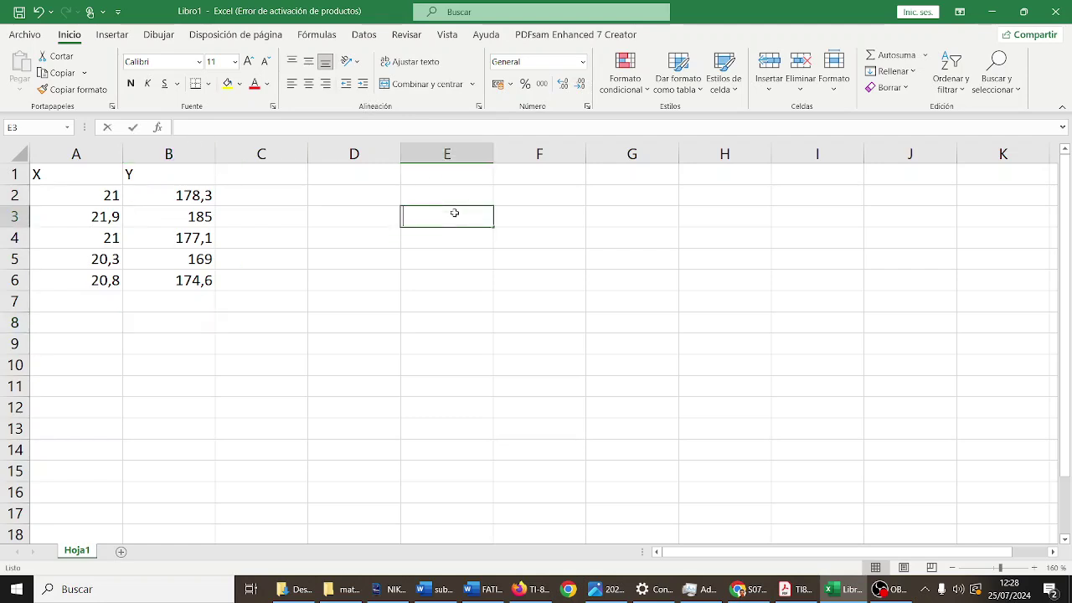
pyautogui.write('-1')
pyautogui.press('Tab')
pyautogui.write('0')
pyautogui.press('Tab')
pyautogui.write('1')
pyautogui.hotkey('ctrl', 'Return')
pyautogui.press('Left')
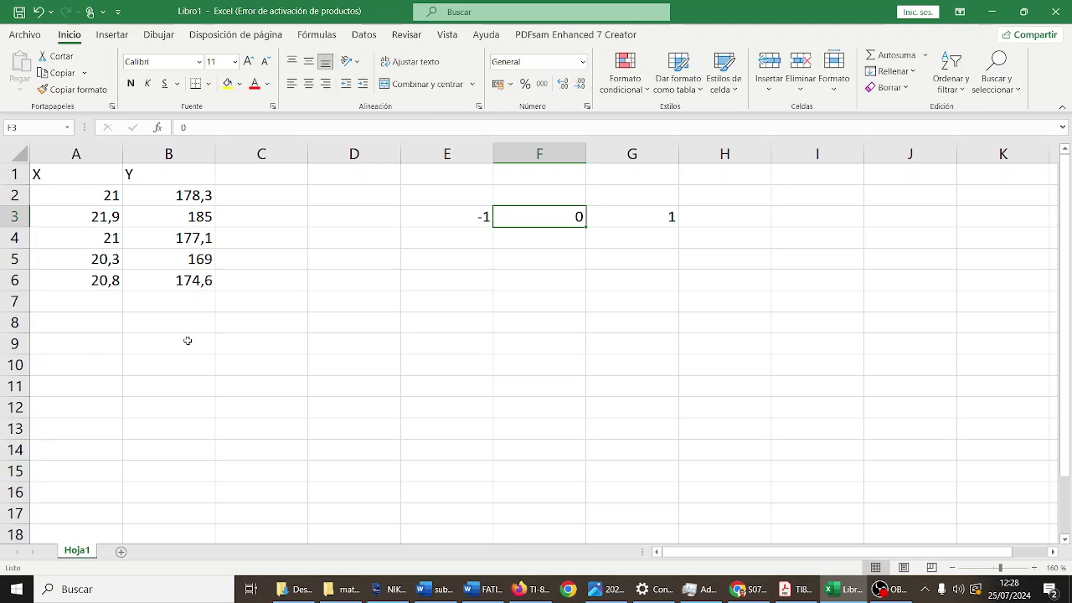
# - Start a formula in cell A9 and insert the PEARSON function from the function list
pyautogui.click(40, 354)
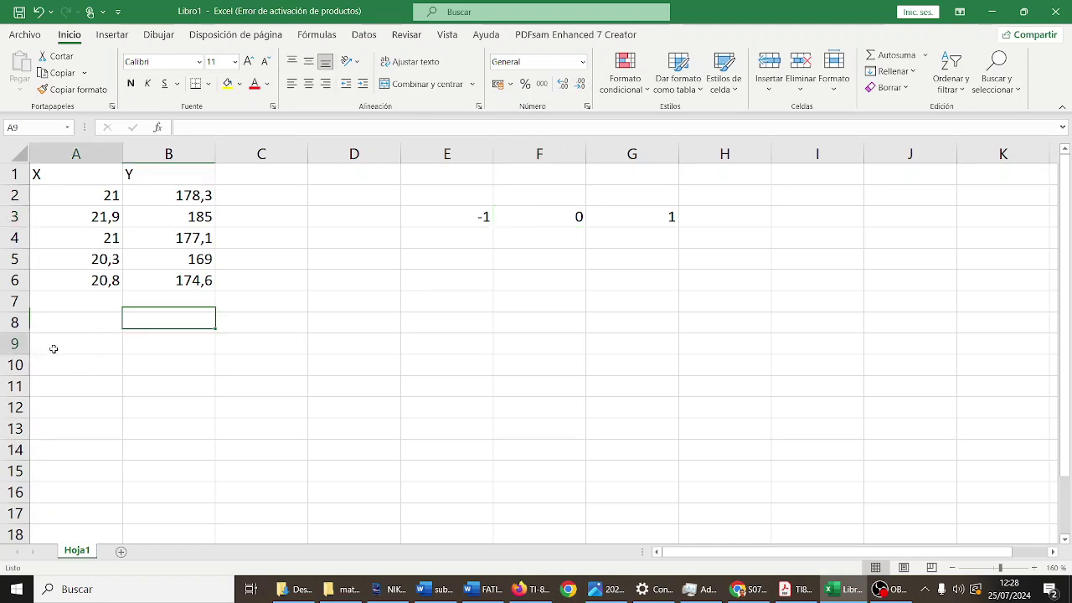
pyautogui.write('=')
pyautogui.press('BackSpace')
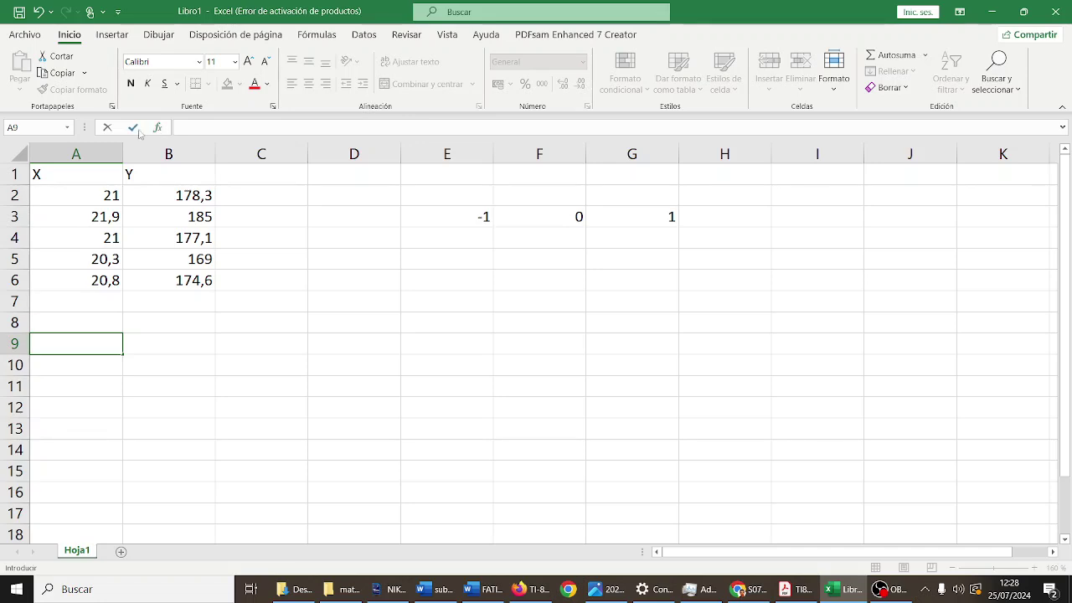
pyautogui.click(187, 126)
pyautogui.write('=')
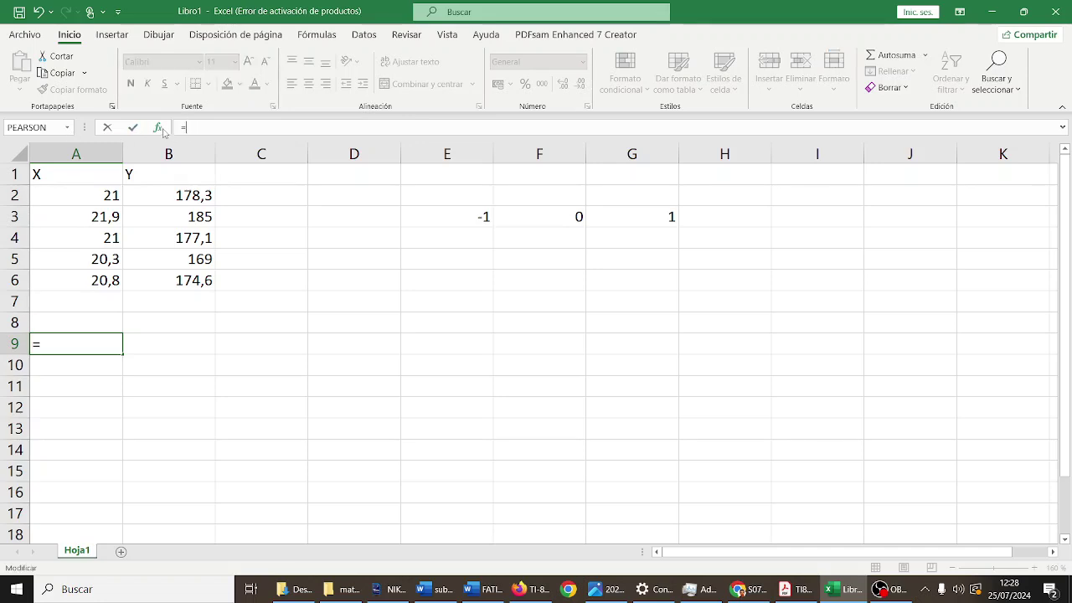
pyautogui.click(157, 127)
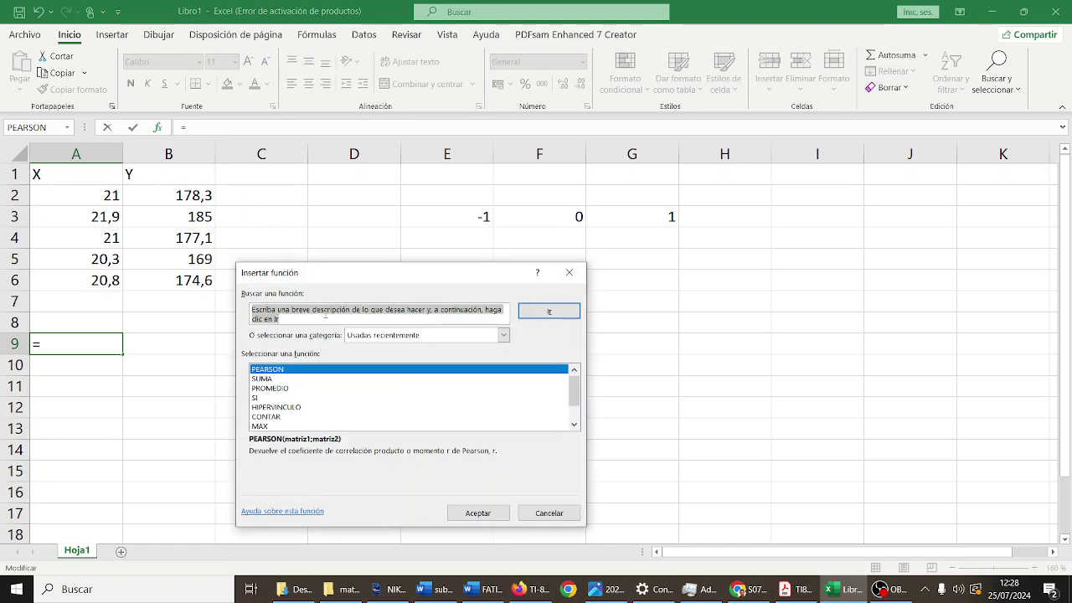
pyautogui.write('CORREL')
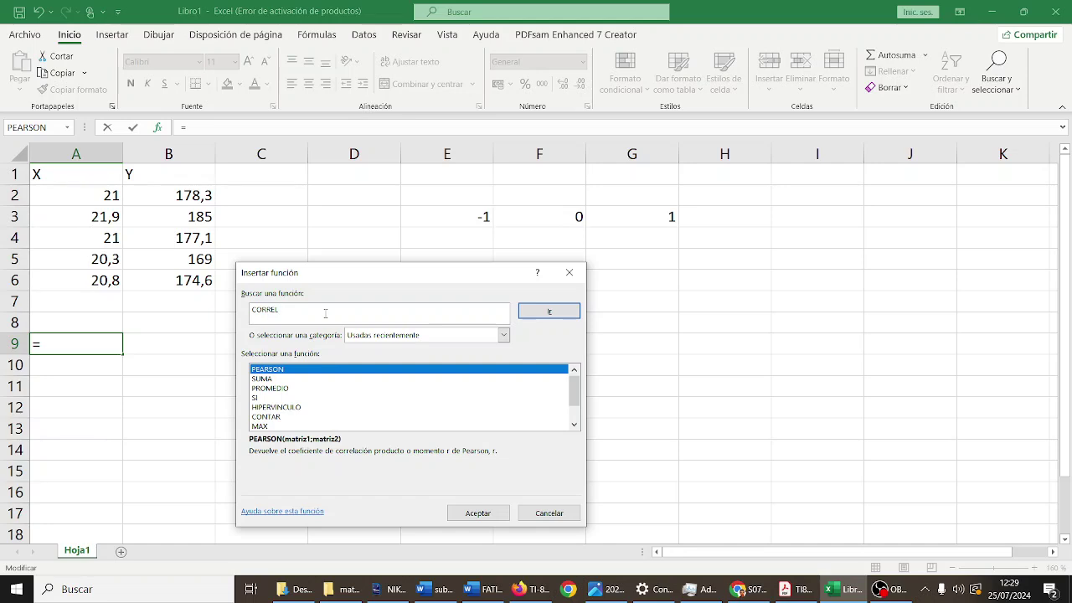
pyautogui.doubleClick(290, 373)
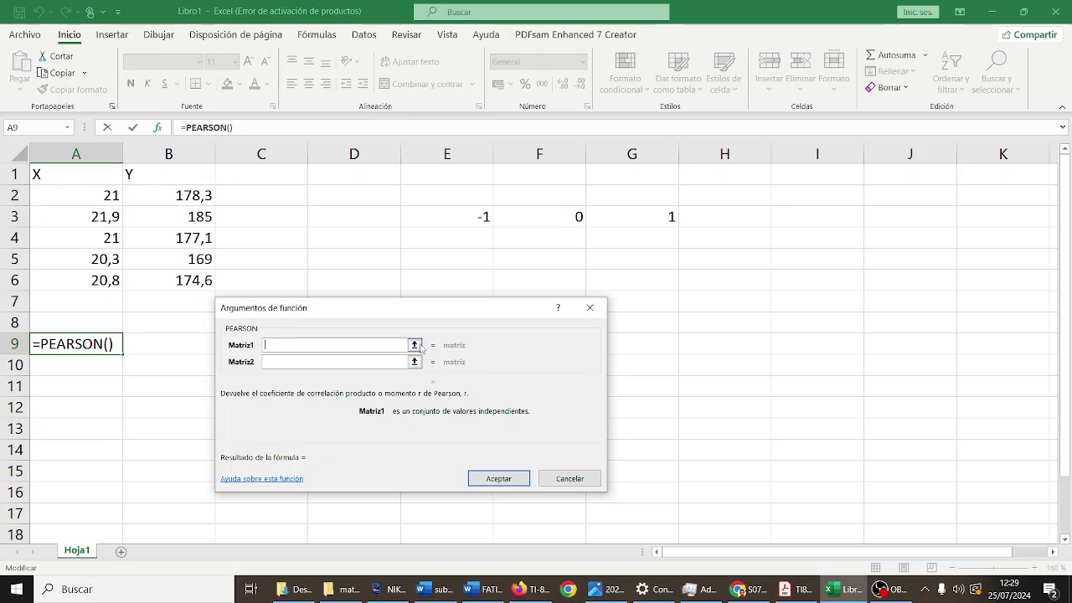
# - Set the PEARSON arguments to A2:A6 as Matriz1 and B2:B6 as Matriz2, and accept the formula
pyautogui.click(413, 344)
pyautogui.moveTo(107, 193); pyautogui.dragTo(132, 279)
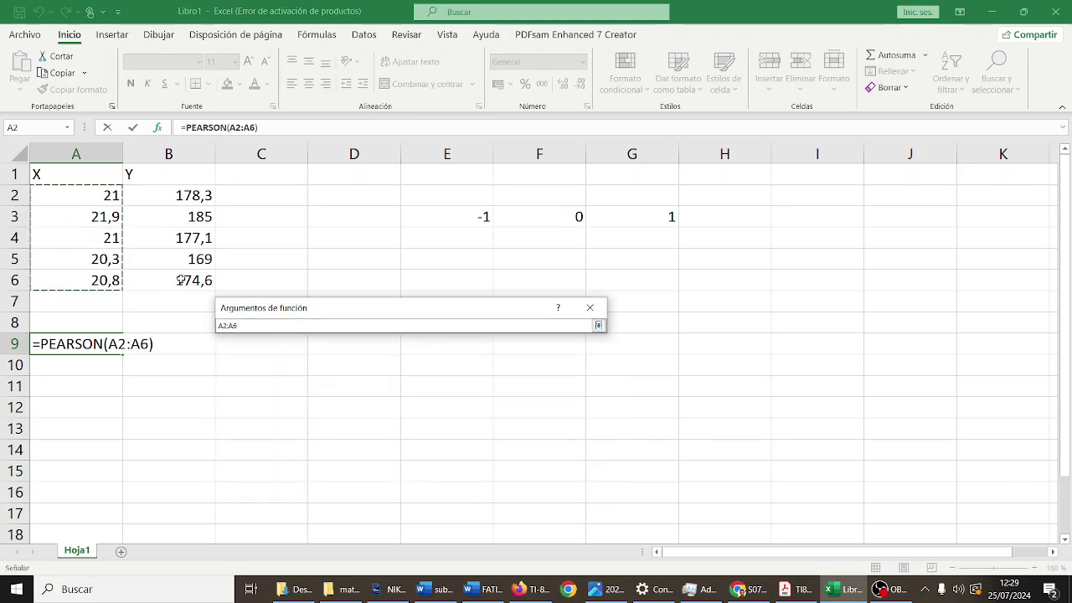
pyautogui.click(598, 325)
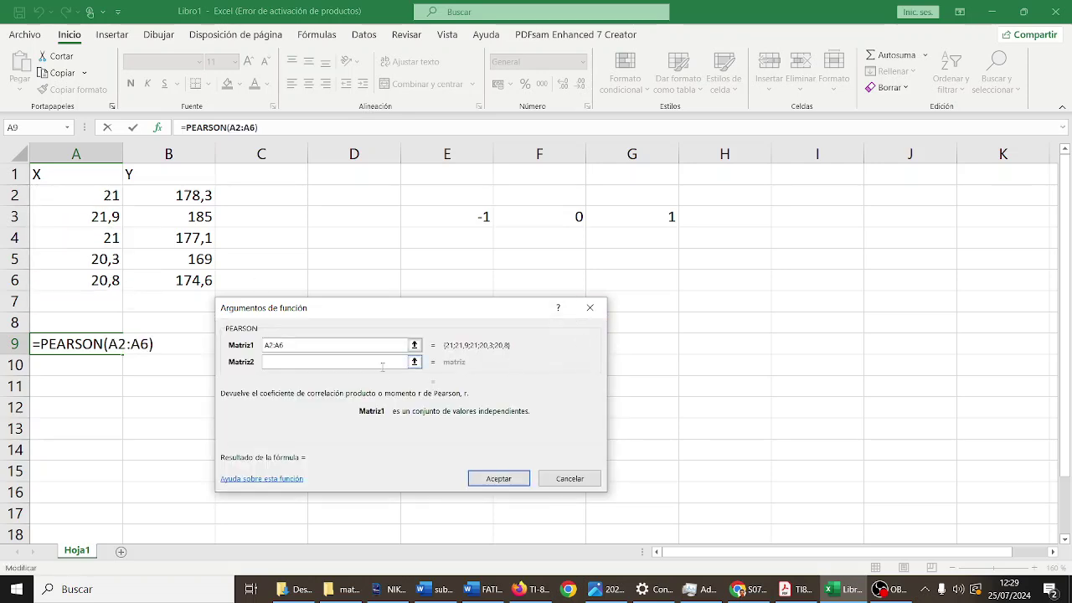
pyautogui.click(414, 360)
pyautogui.moveTo(193, 195); pyautogui.dragTo(194, 280)
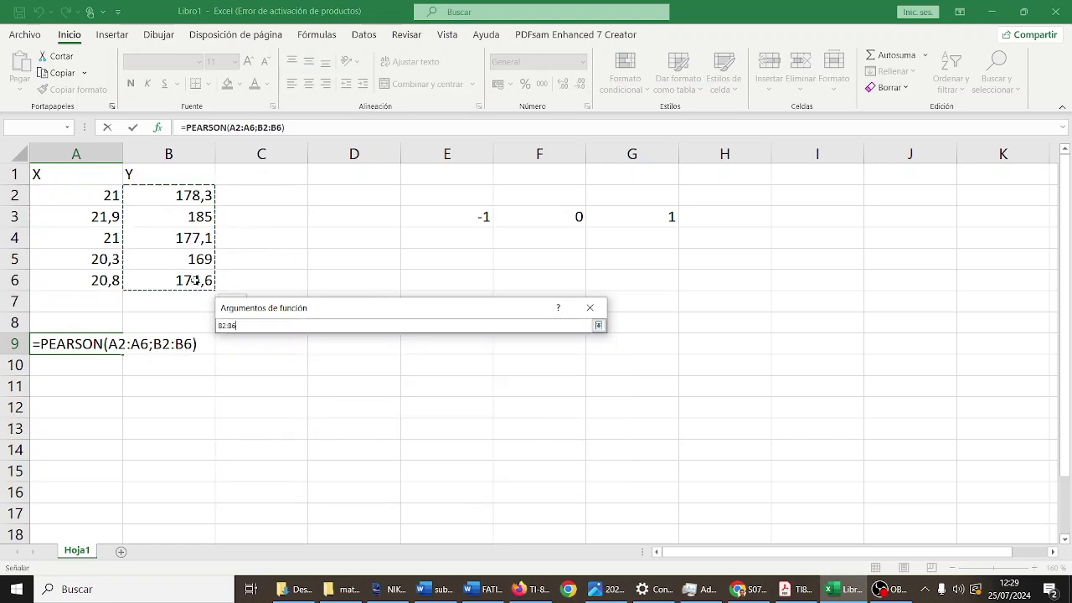
pyautogui.click(598, 325)
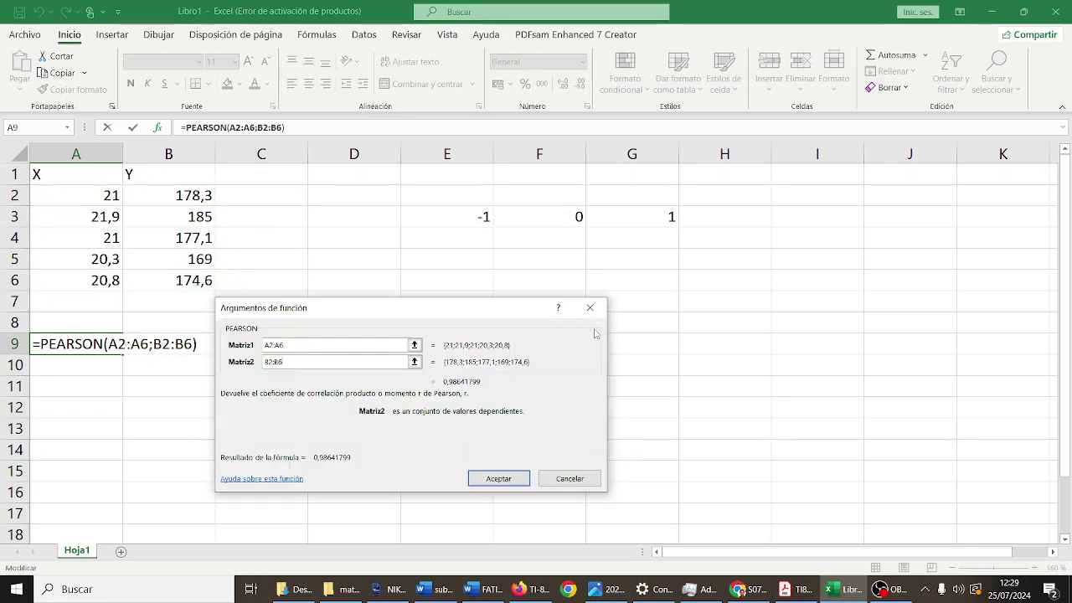
pyautogui.click(500, 475)
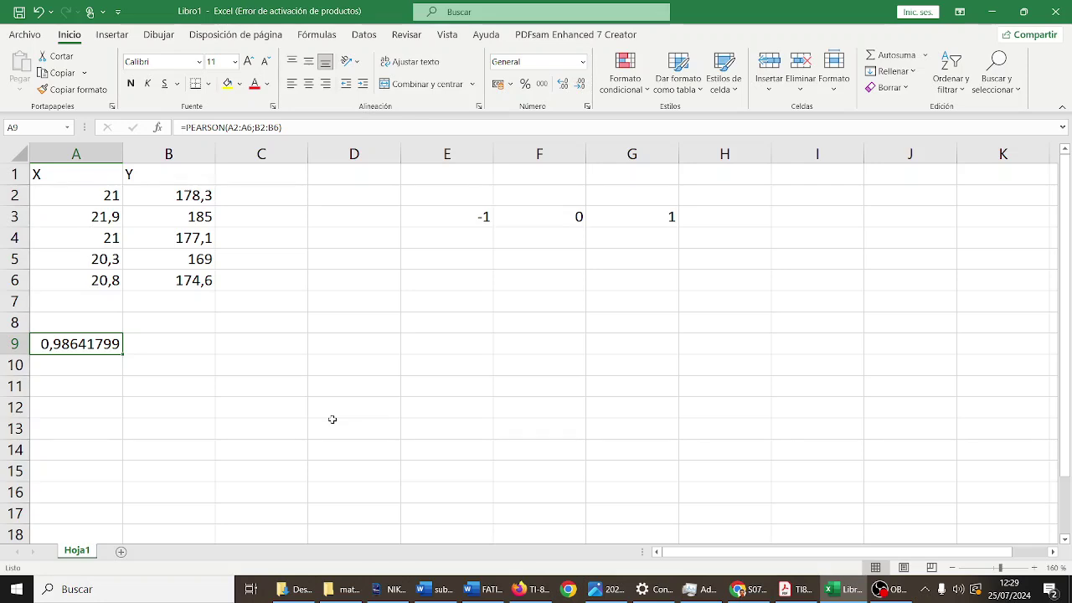
# - Switch to Firefox and search Google for RECTA DE REGRESION FORMULA in a new tab
pyautogui.click(532, 590)
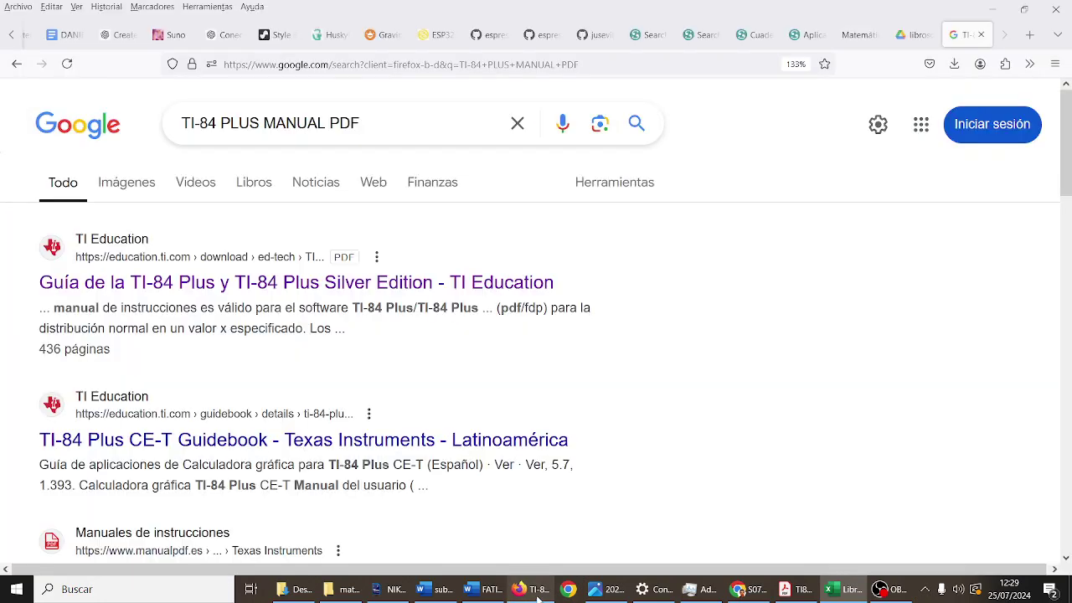
pyautogui.click(1029, 34)
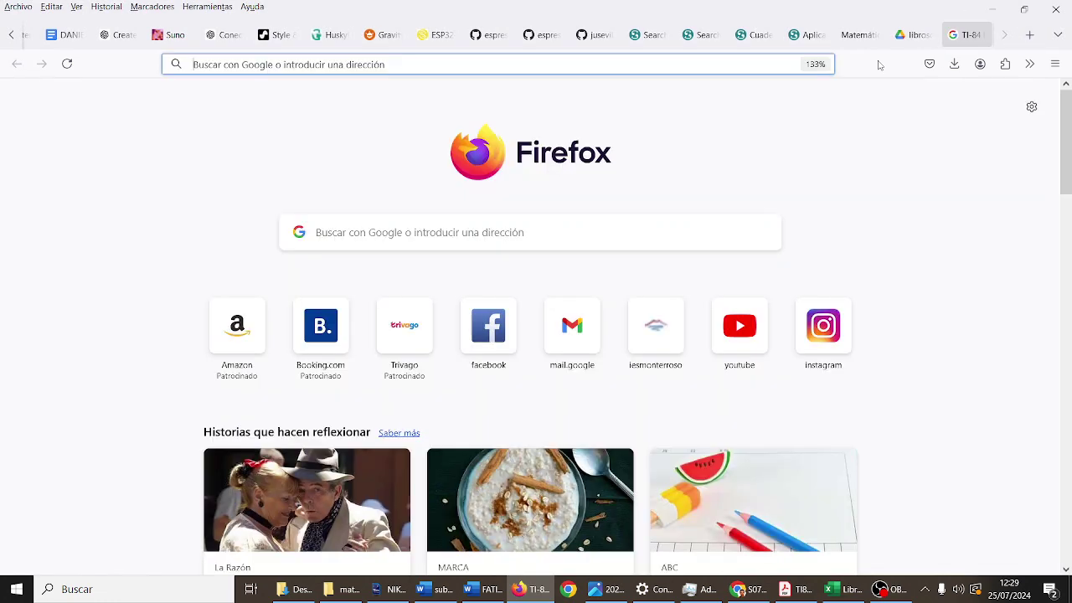
pyautogui.click(727, 71)
pyautogui.write('RECTA DE REGR')
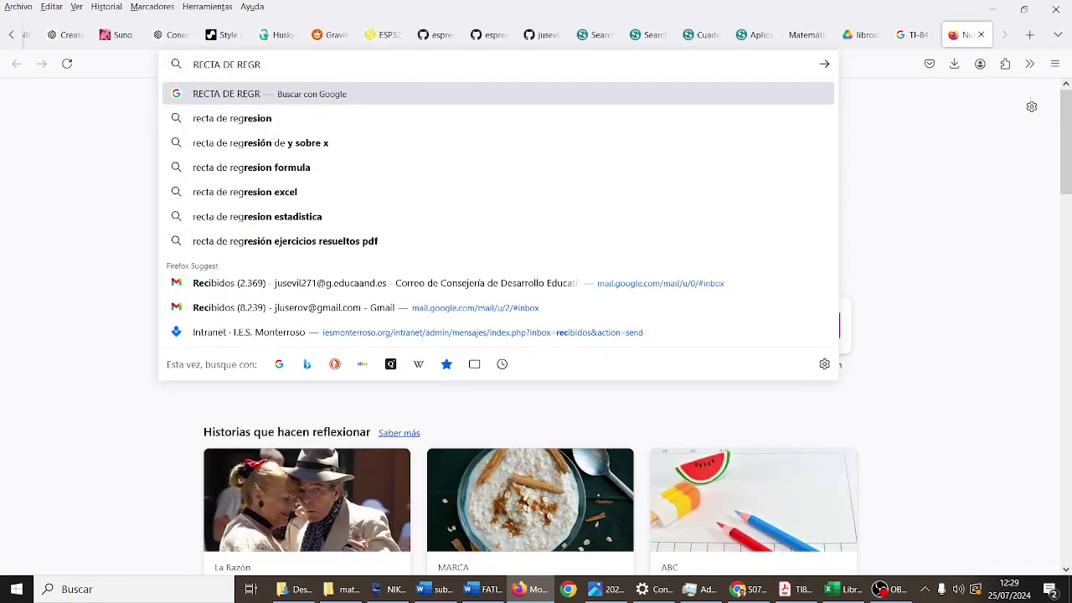
pyautogui.write('ESION FORMULA')
pyautogui.press('Return')
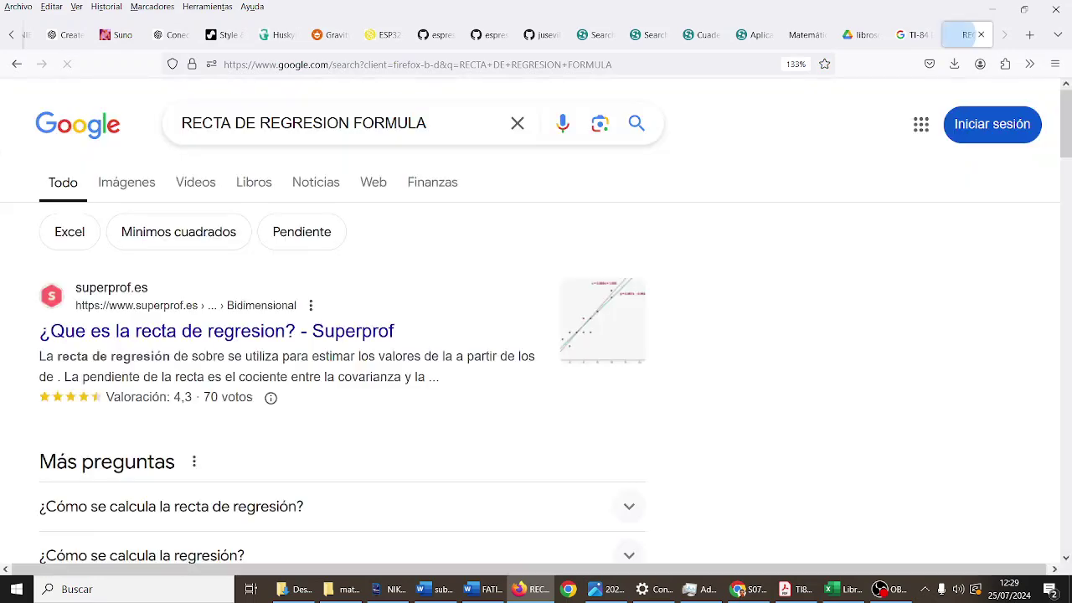
# - Look through the search results and image previews for the regression line formula
pyautogui.scroll(-8, 346, 318)
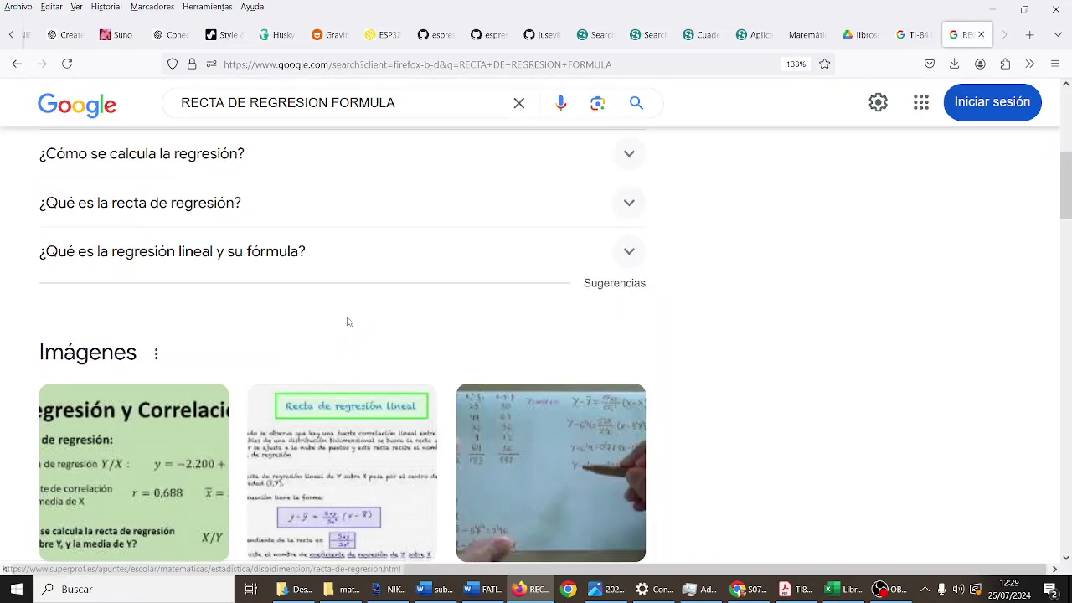
pyautogui.scroll(-1, 349, 321)
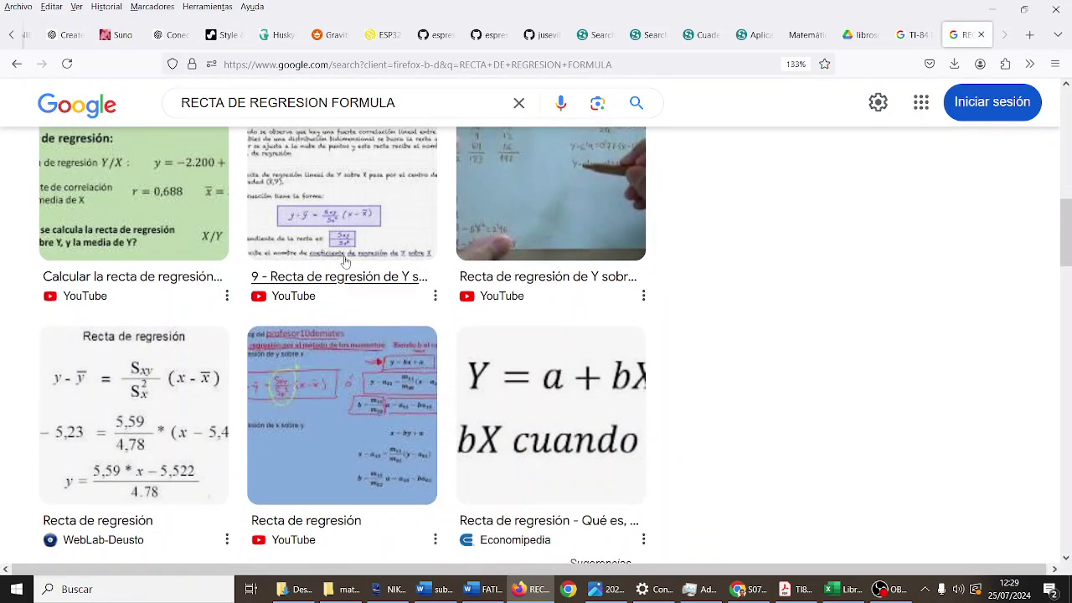
pyautogui.moveTo(355, 226)
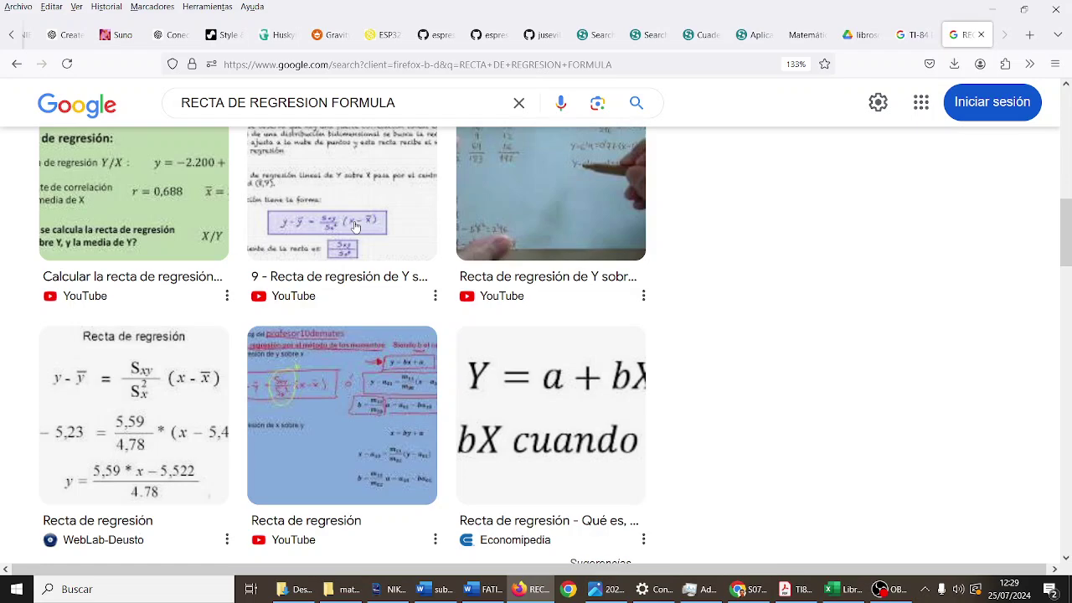
pyautogui.scroll(-2, 331, 257)
pyautogui.scroll(2, 331, 257)
pyautogui.scroll(-5, 330, 257)
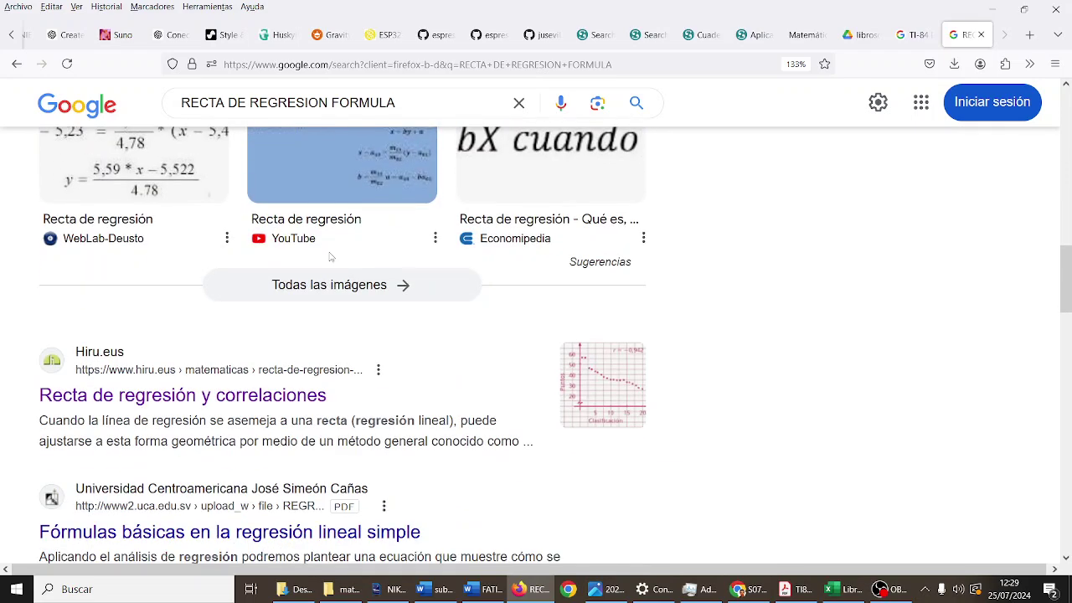
pyautogui.scroll(10, 329, 254)
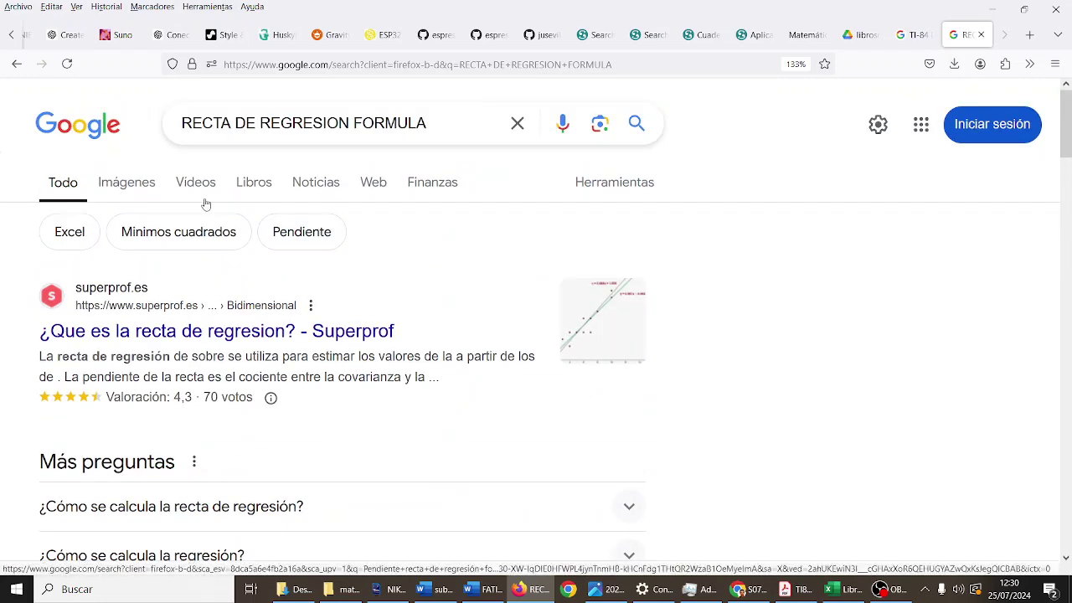
# - Show the image results for the regression line search and look through the formulas pictured
pyautogui.click(124, 182)
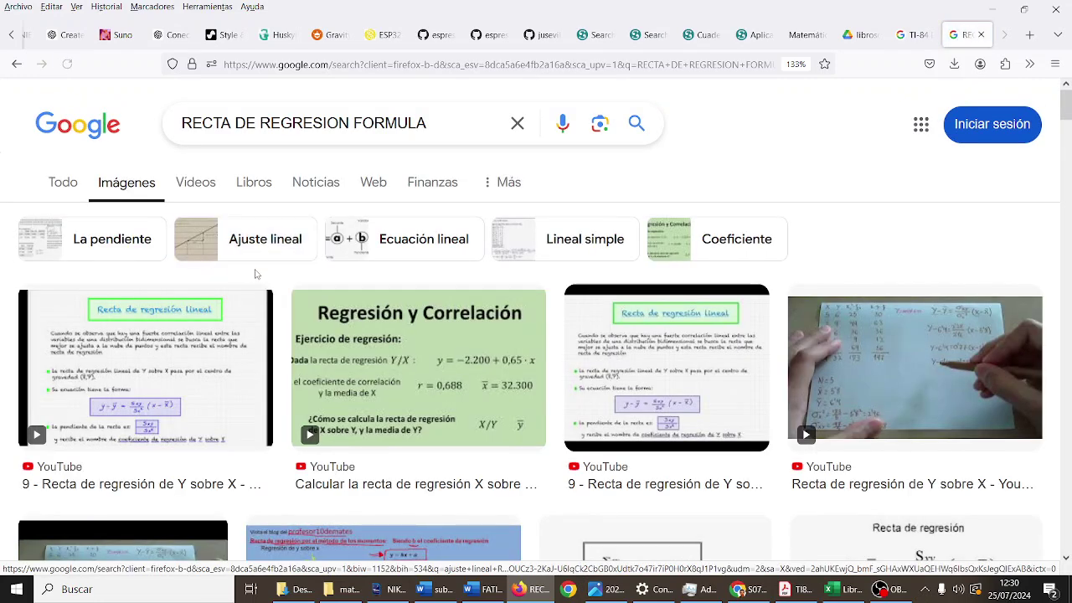
pyautogui.scroll(-3, 584, 397)
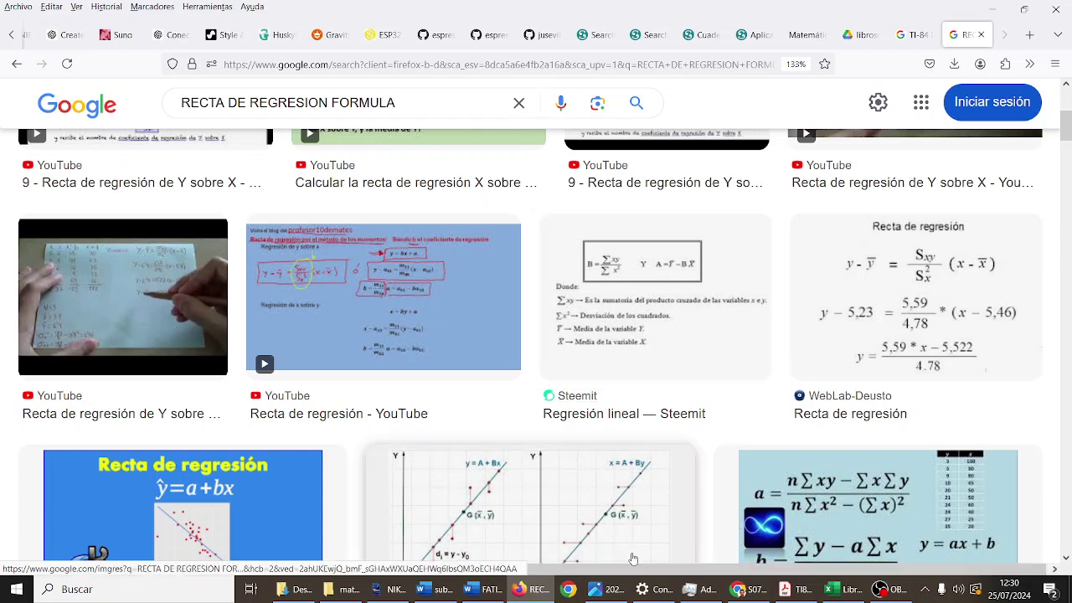
# - Switch to Excel and enter the regression line equation as the text y=9,91x-31.31 in cell A10
pyautogui.click(854, 591)
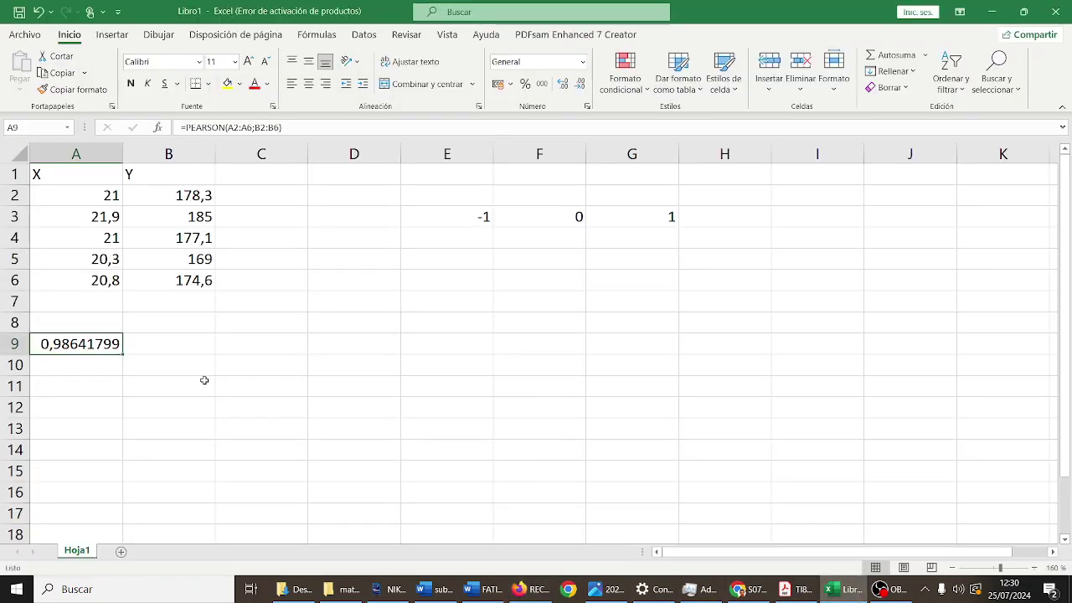
pyautogui.click(104, 369)
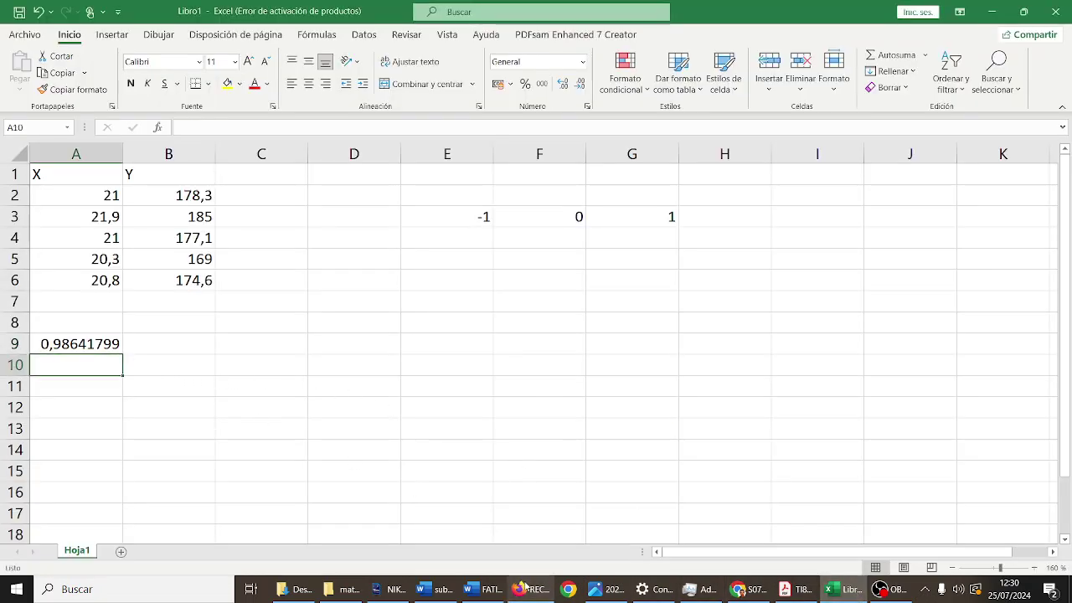
pyautogui.click(528, 589)
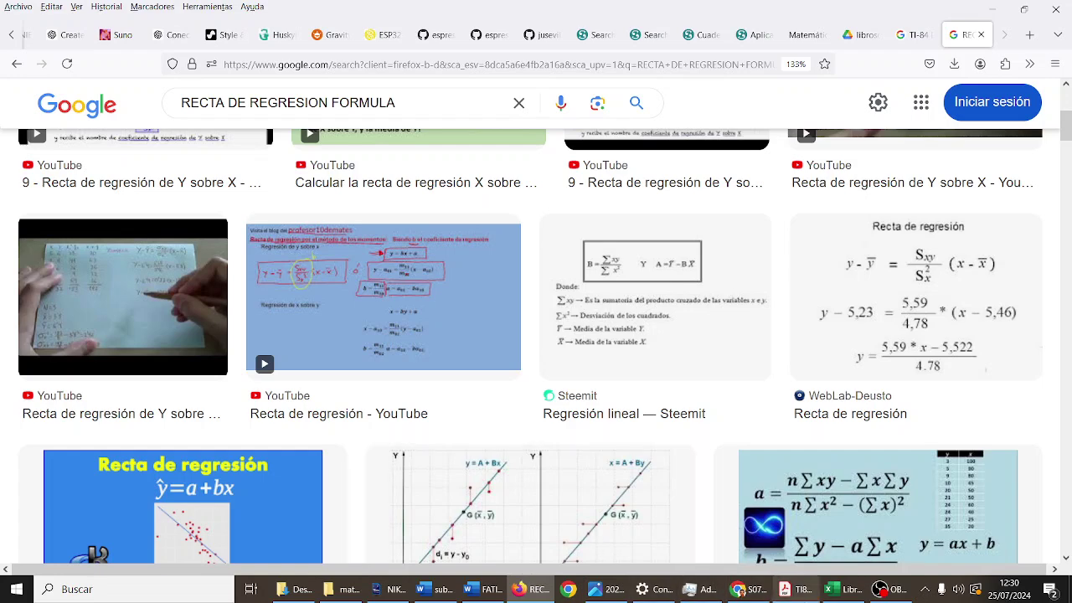
pyautogui.click(862, 596)
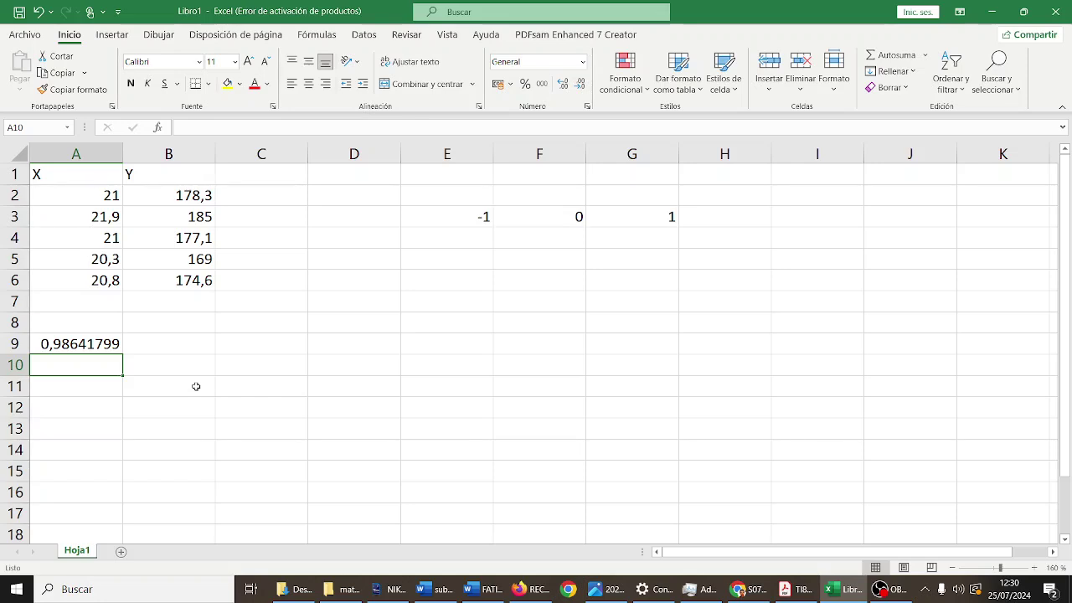
pyautogui.write('Y')
pyautogui.press('BackSpace')
pyautogui.write('y=')
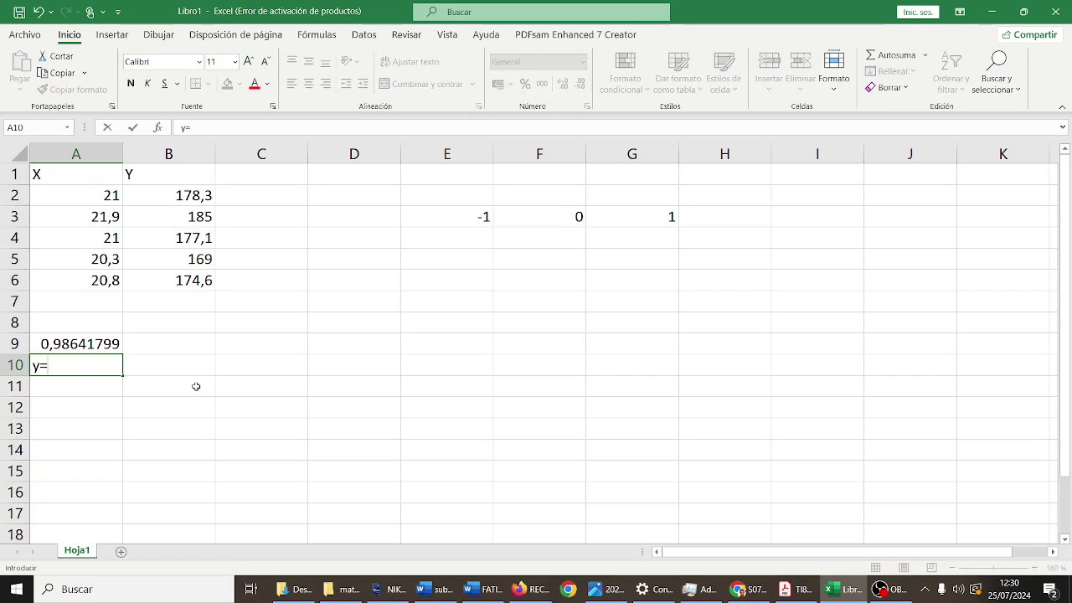
pyautogui.write('9,91x-31')
pyautogui.write('.31')
pyautogui.press('Return')
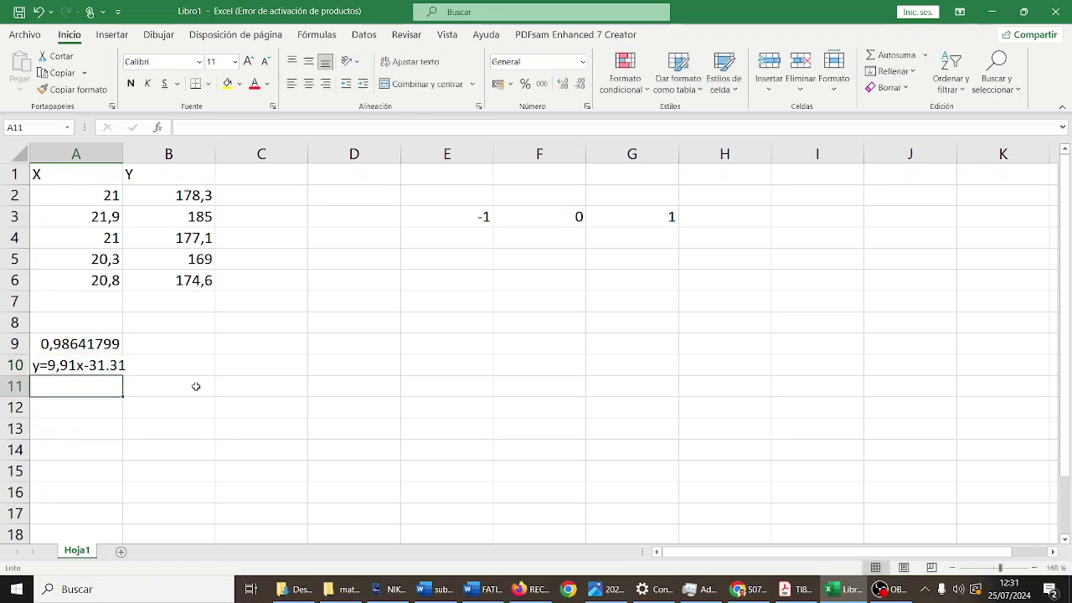
# - Correct the decimal separator of the constant in cell A10 so the equation reads y=9,91x-31,31
pyautogui.doubleClick(115, 366)
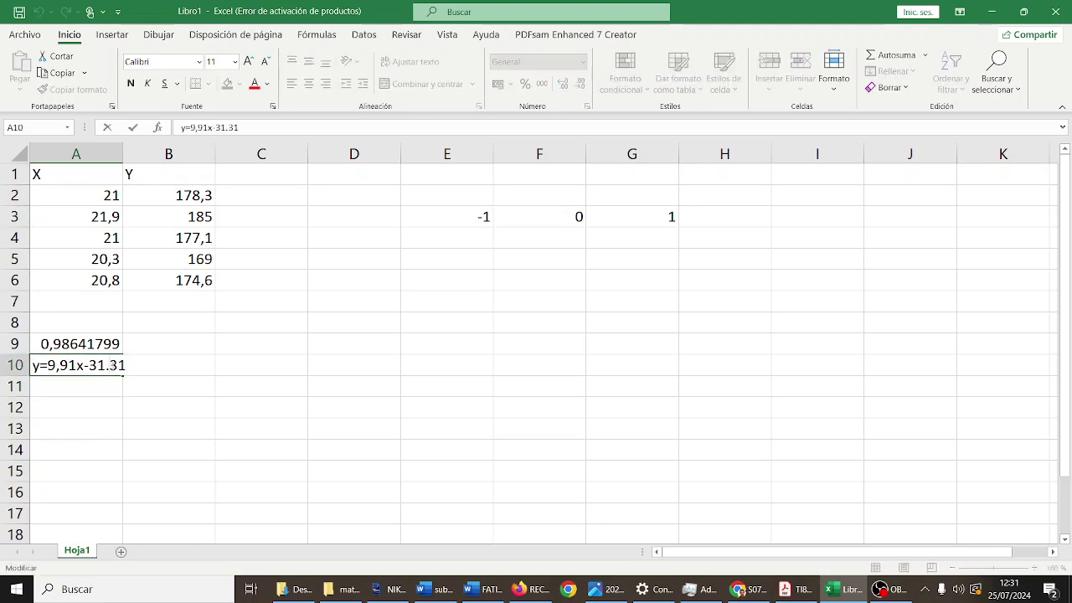
pyautogui.press('BackSpace')
pyautogui.write(',')
pyautogui.press('Return')
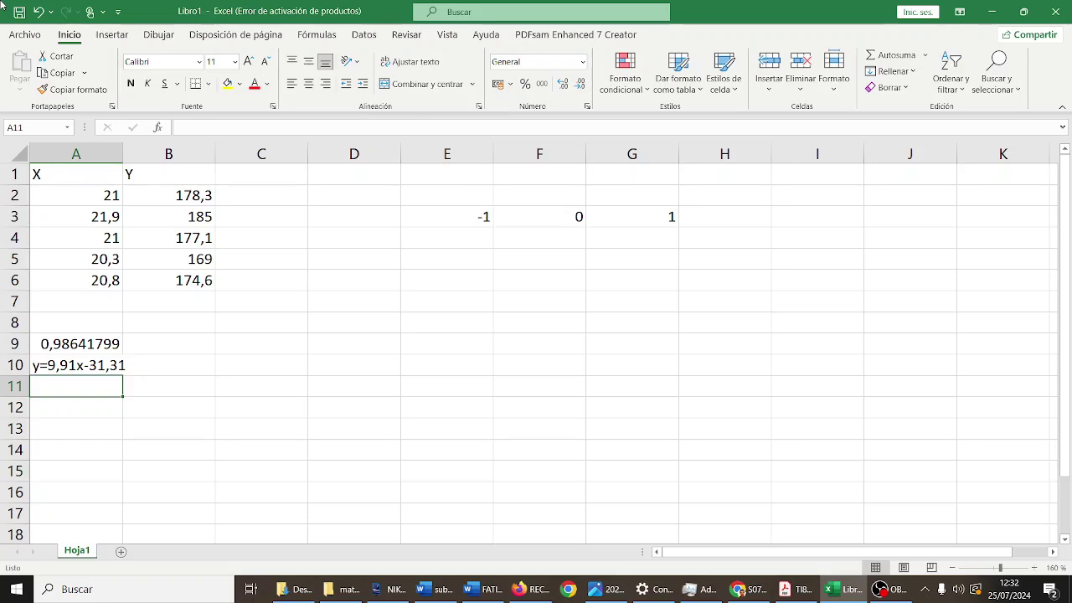
pyautogui.click(866, 592)
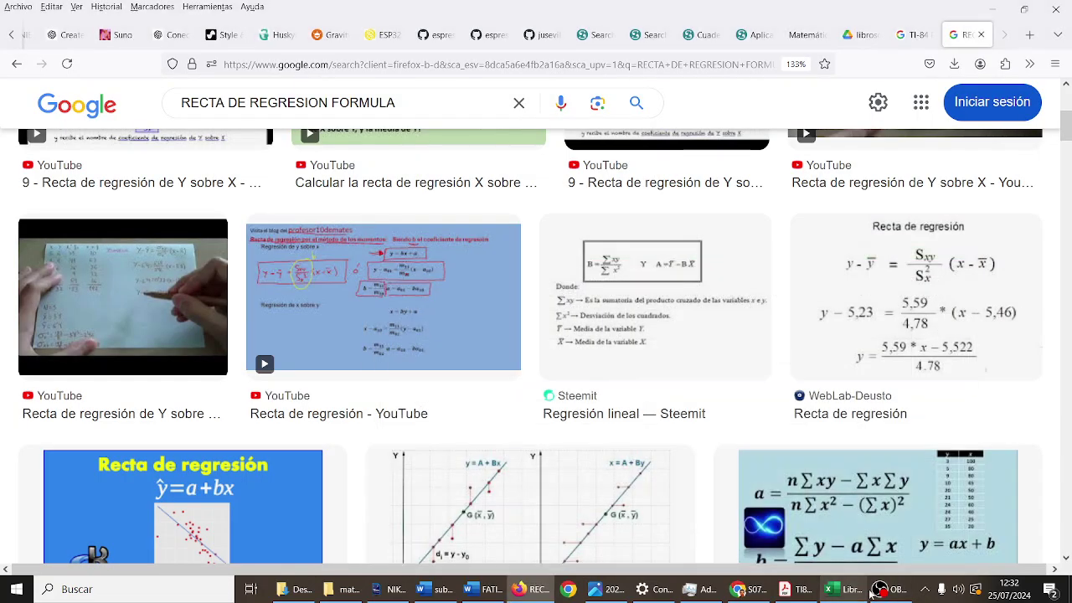